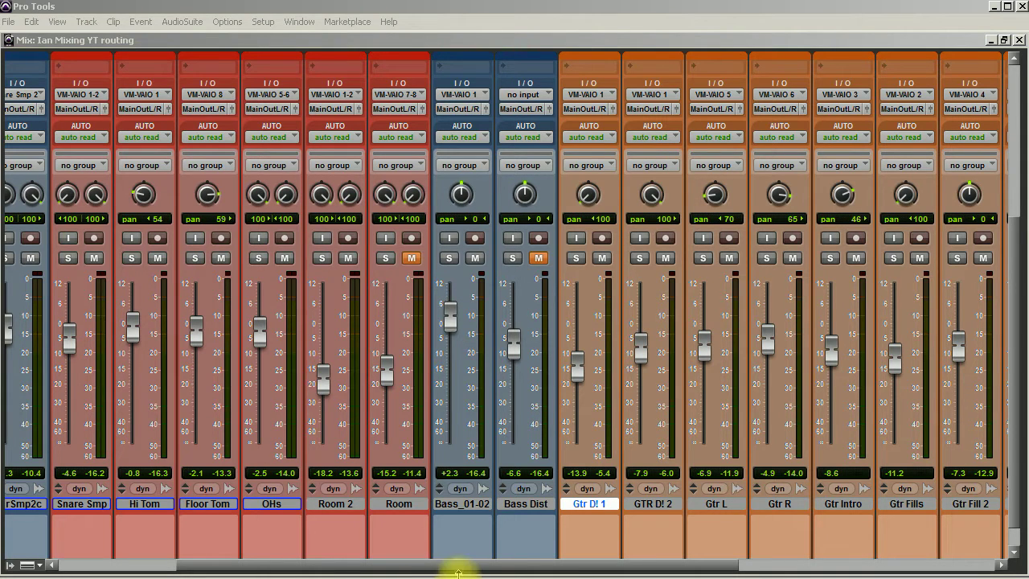
Step: Raise the Kick fader to +1.4 dB and the Kick Smp and Snare faders to +0.7 dB
drag(436, 565, 314, 566)
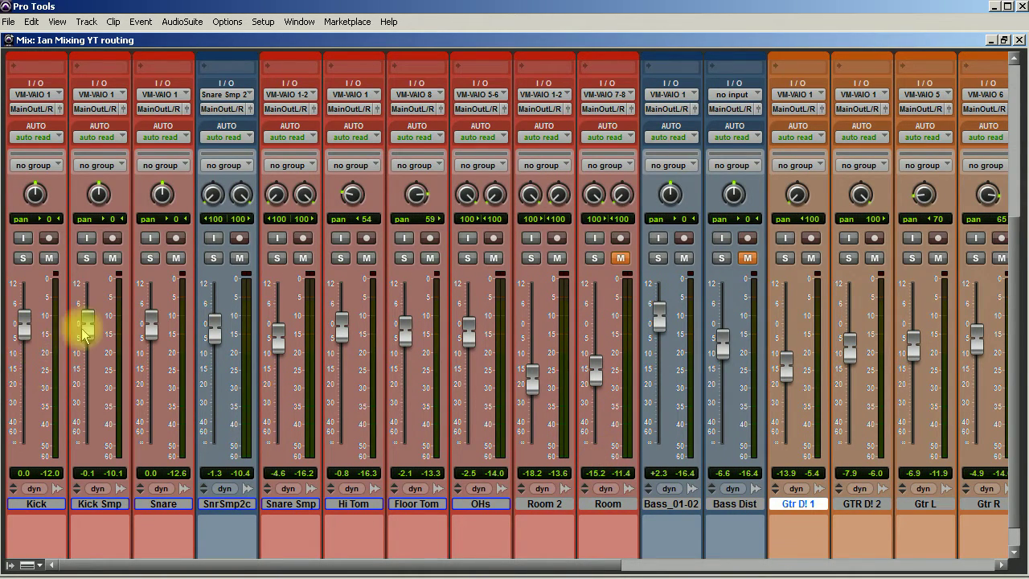
drag(26, 326, 26, 319)
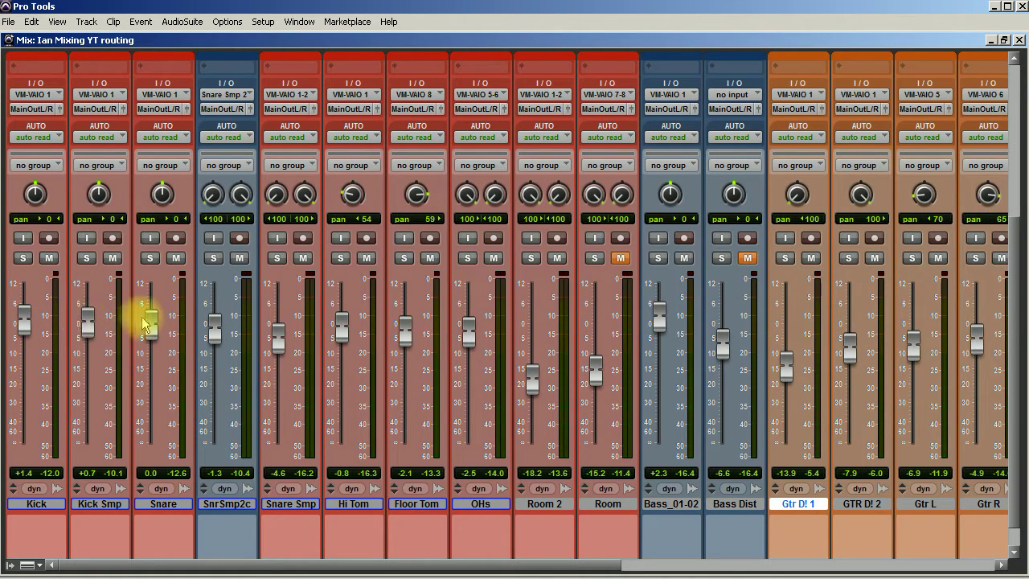
drag(151, 330, 155, 325)
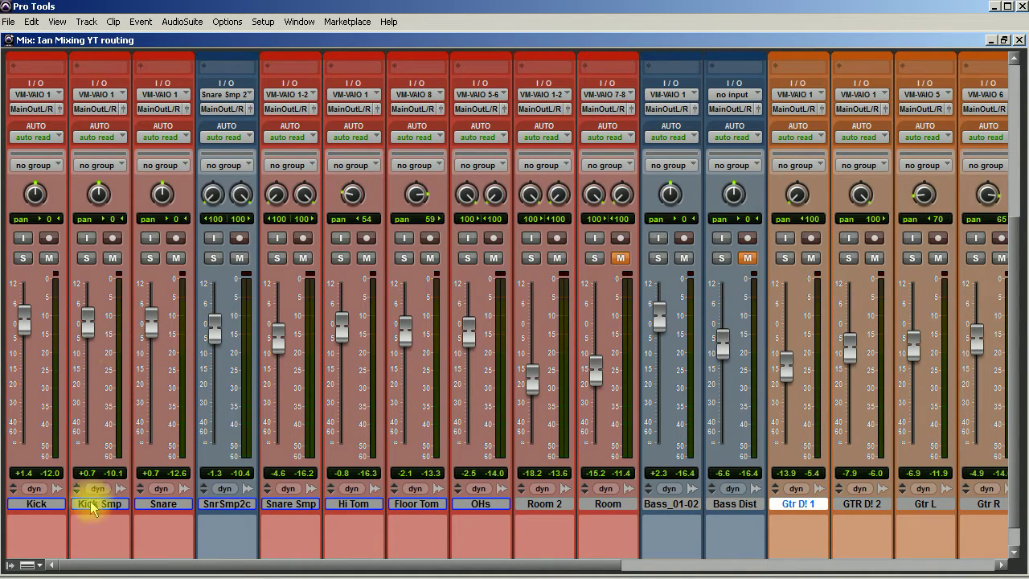
Step: Reset the Kick Smp and Kick faders to 0.0 dB
alt+click(87, 323)
alt+click(24, 319)
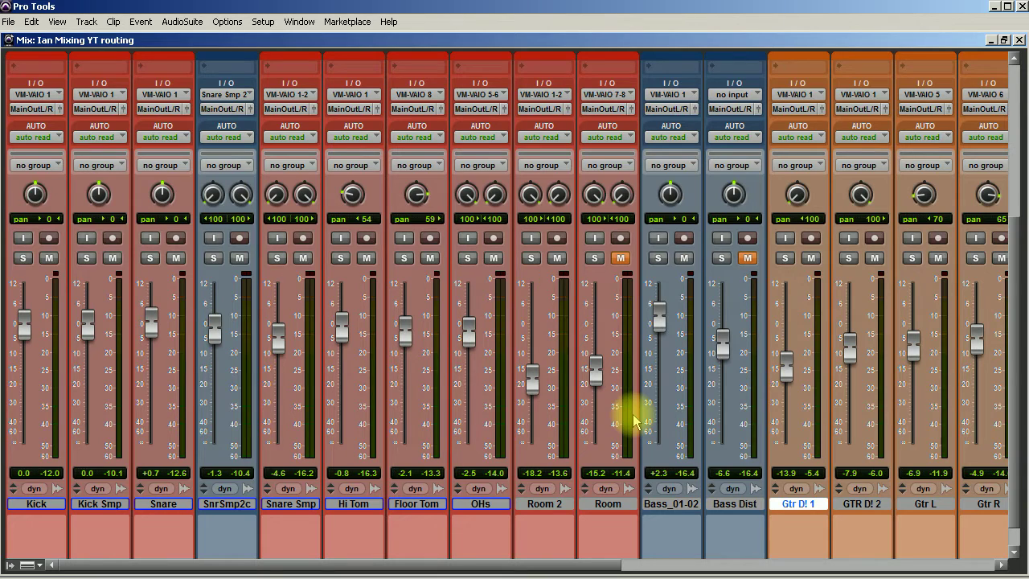
Step: Select all tracks from Kick through OOhs
click(38, 504)
drag(410, 568, 798, 562)
shift+click(912, 507)
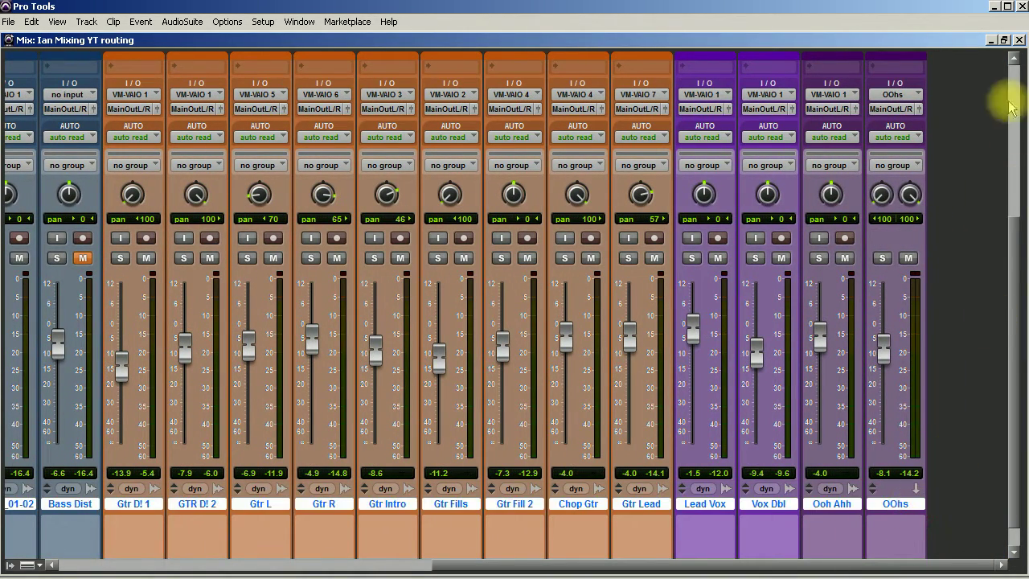
click(887, 109)
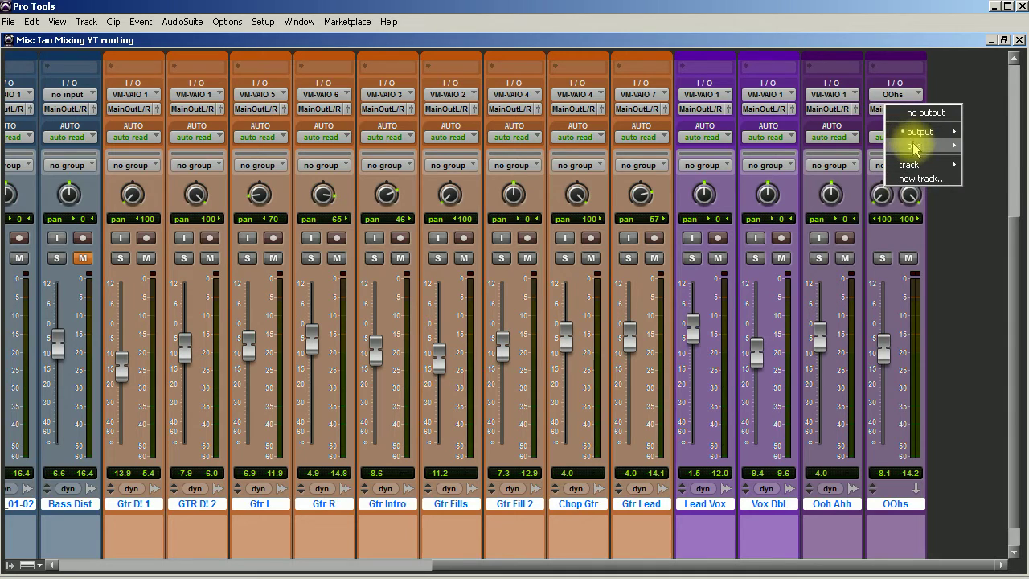
mouse_move(913, 145)
mouse_move(1019, 146)
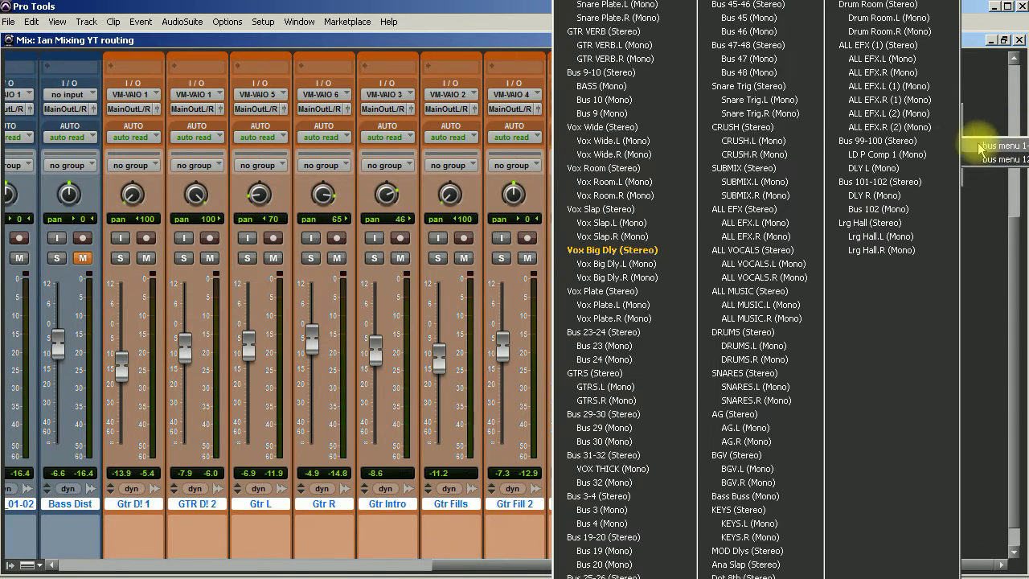
click(994, 90)
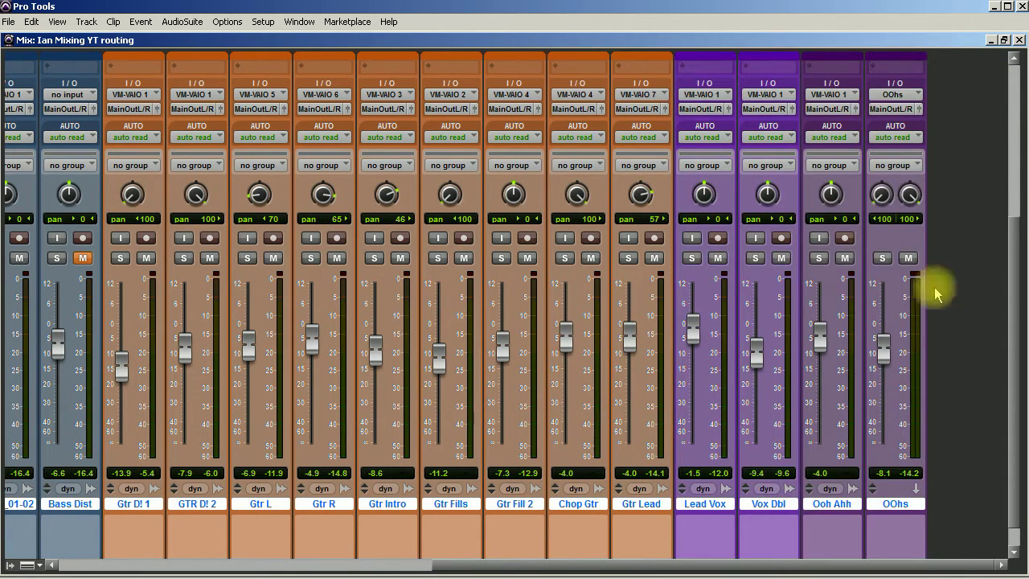
right_click(894, 506)
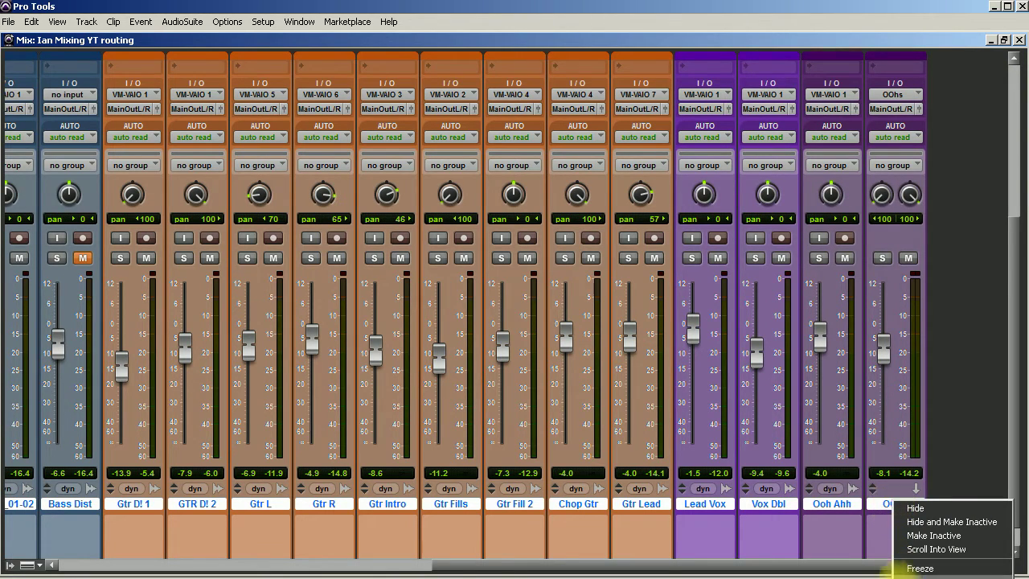
click(947, 374)
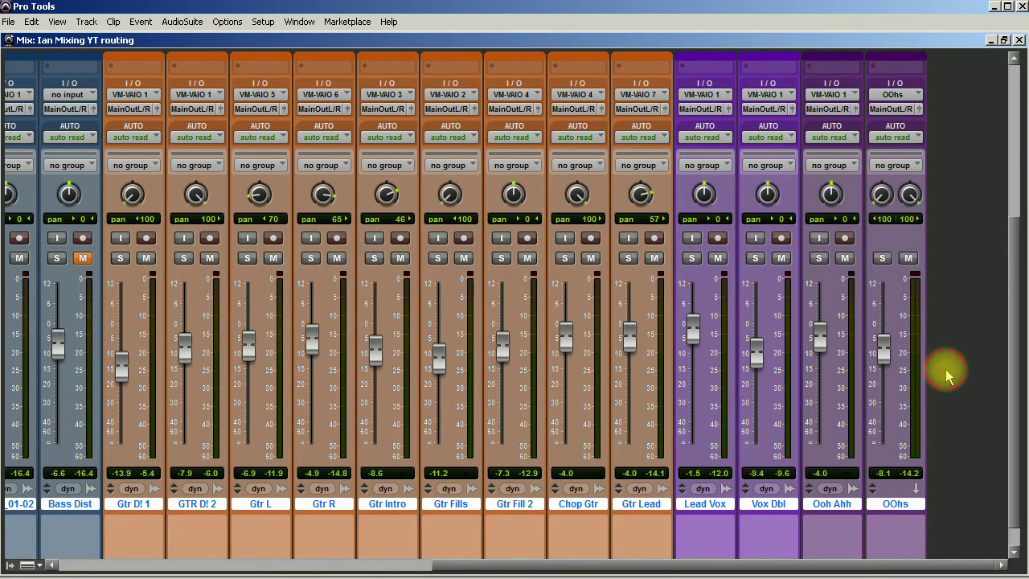
click(897, 505)
click(898, 505)
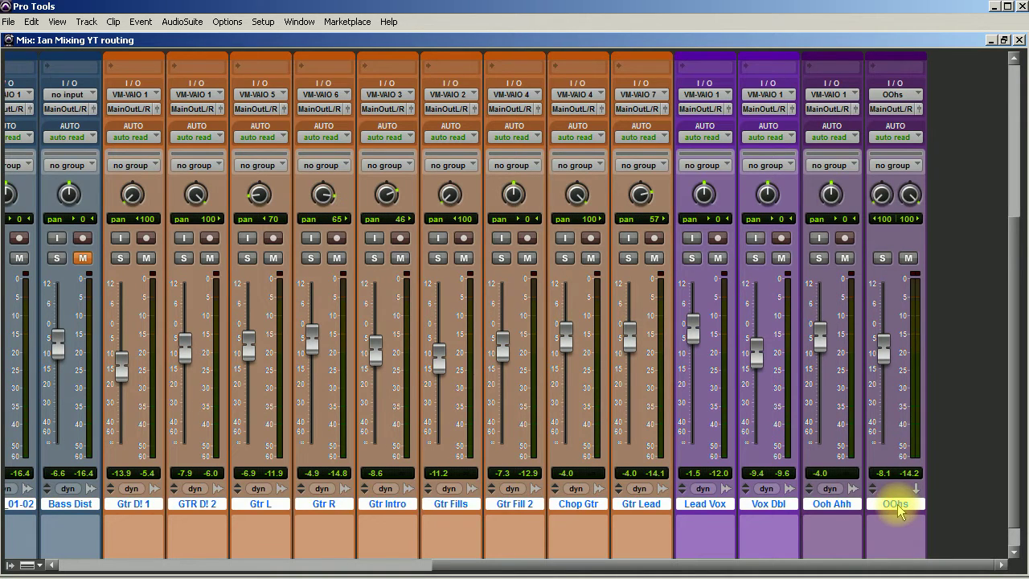
right_click(899, 511)
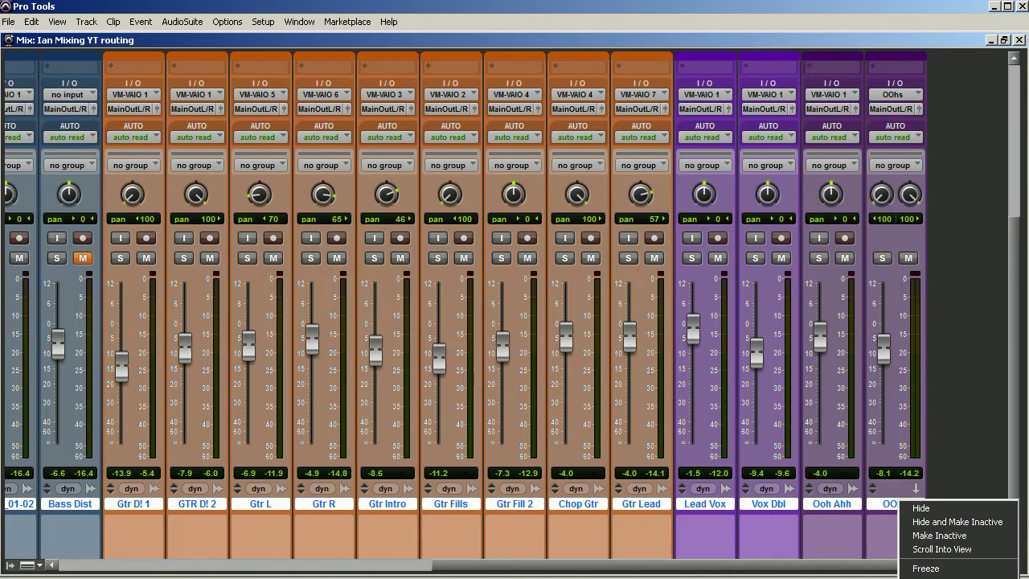
Step: Route the outputs of all selected tracks to a new stereo Aux Input track named Submix
click(892, 108)
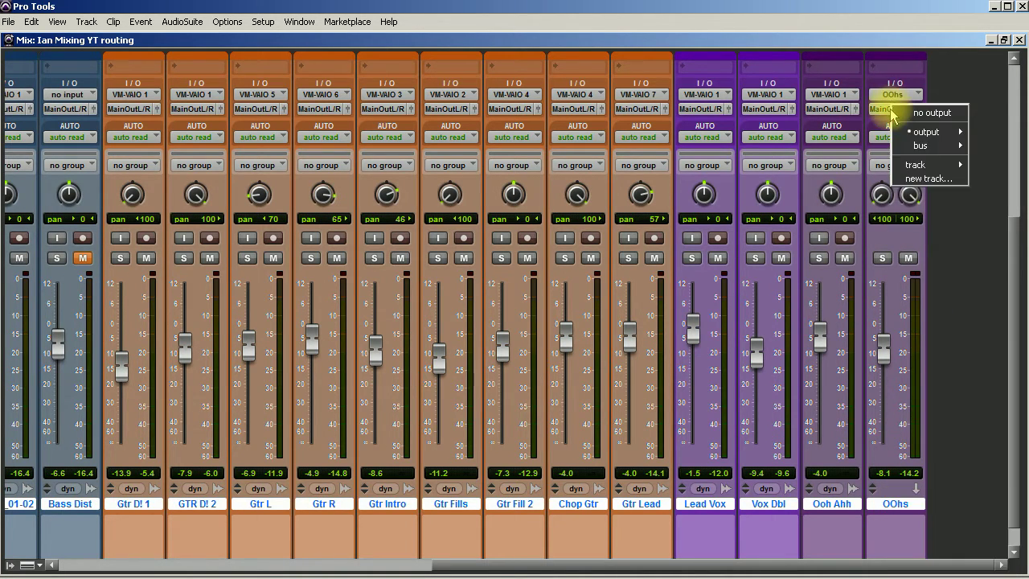
click(916, 179)
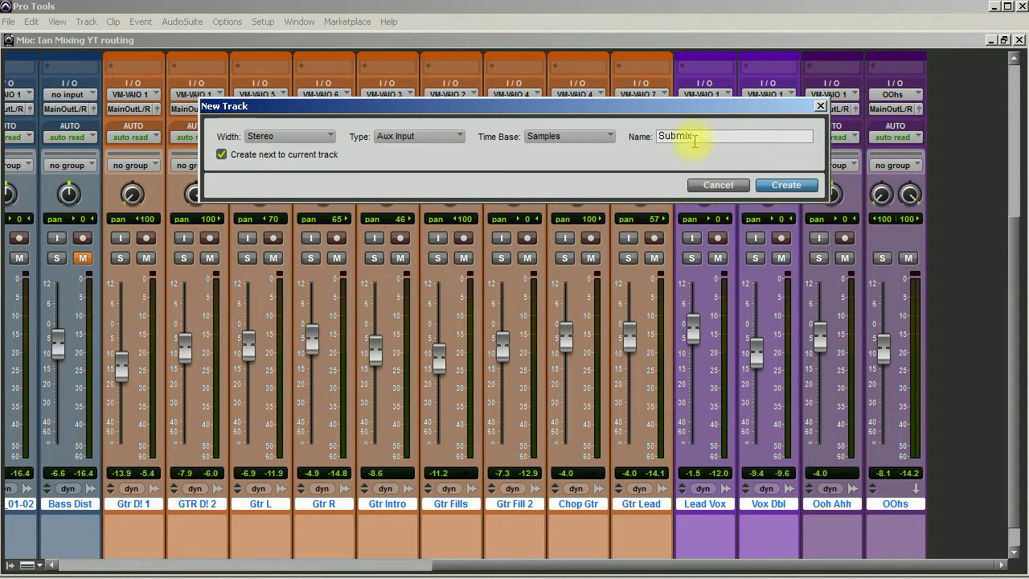
text(Submix)
key(Return)
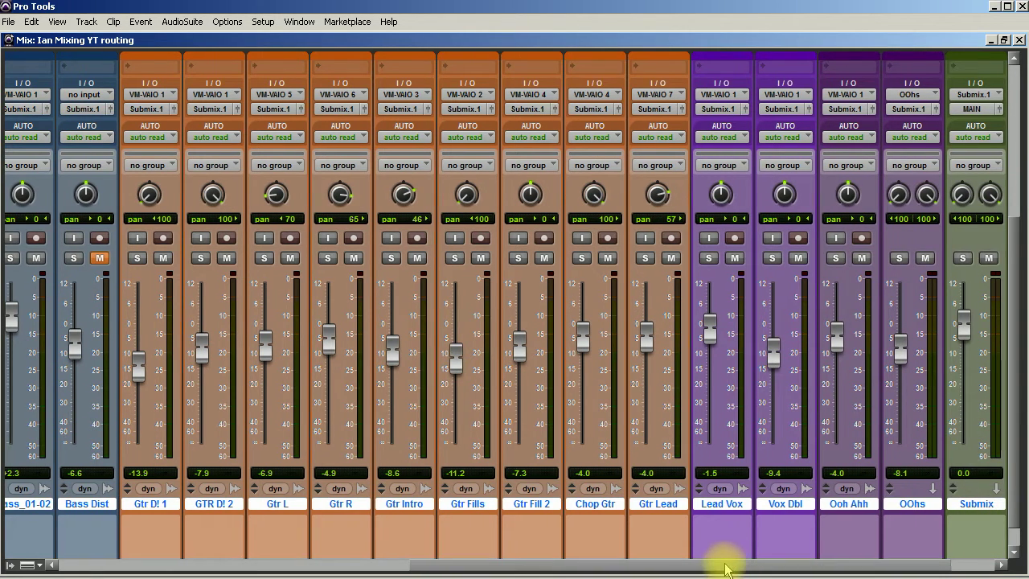
Step: Play the session and try moving the Submix fader to check its control over the overall level
drag(723, 565, 767, 565)
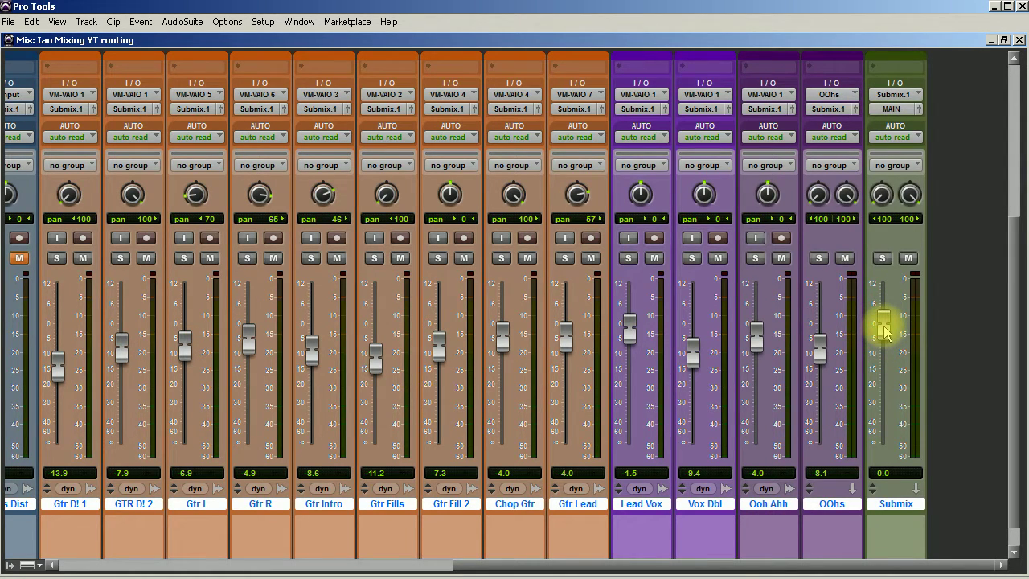
key(space)
mouse_move(884, 329)
mouse_down()
mouse_move(895, 434)
mouse_move(897, 367)
mouse_move(890, 336)
mouse_move(892, 360)
mouse_move(881, 360)
mouse_move(884, 335)
mouse_up()
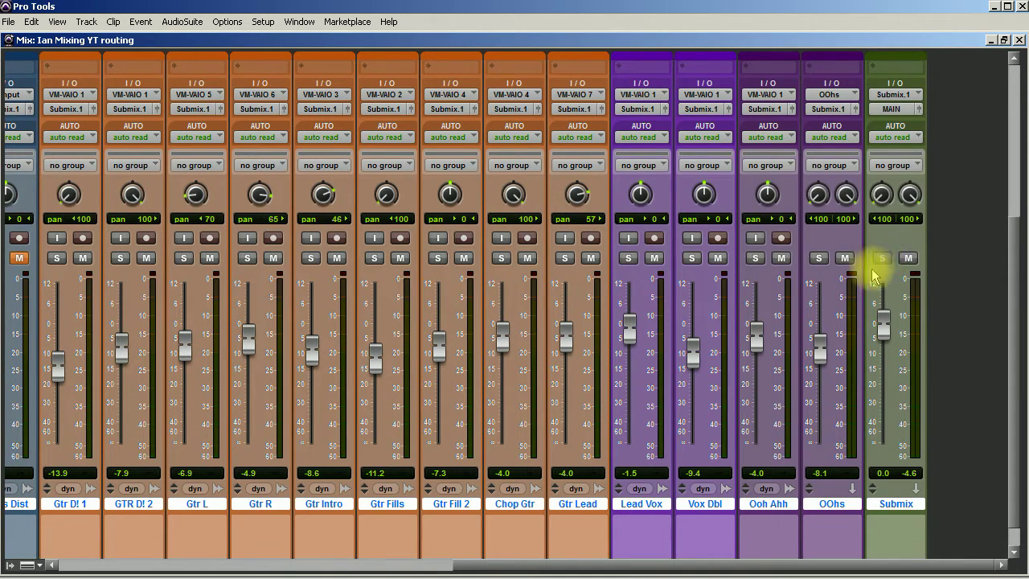
Step: Solo and unsolo the OOhs and GTR D! 2 tracks one after the other to audition them through Submix
click(818, 258)
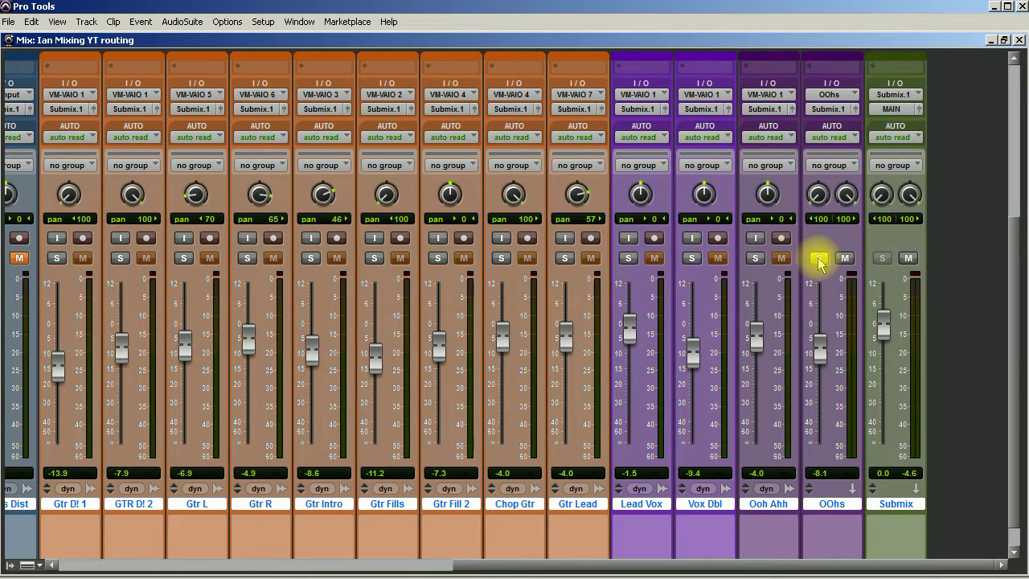
click(817, 258)
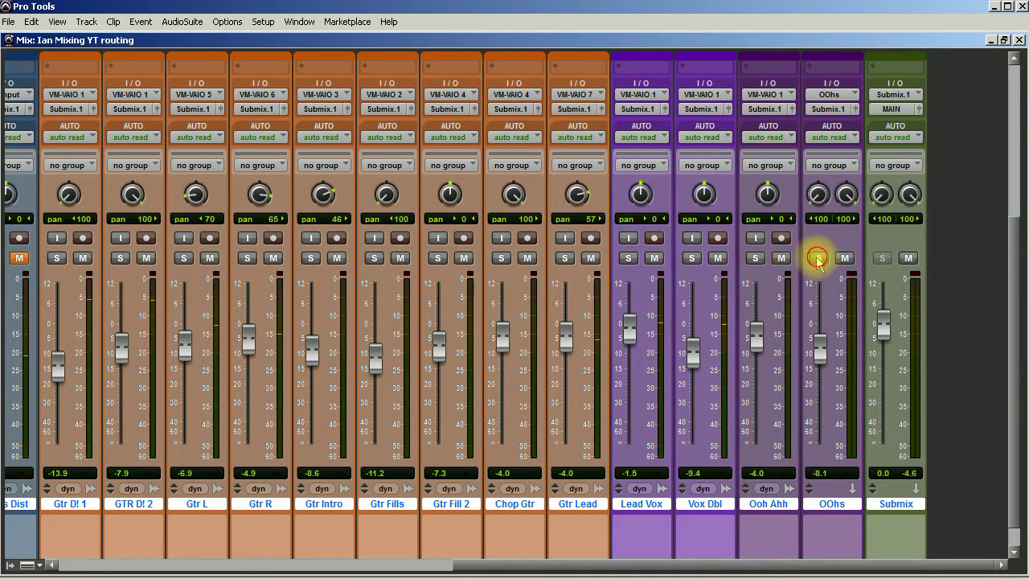
click(120, 258)
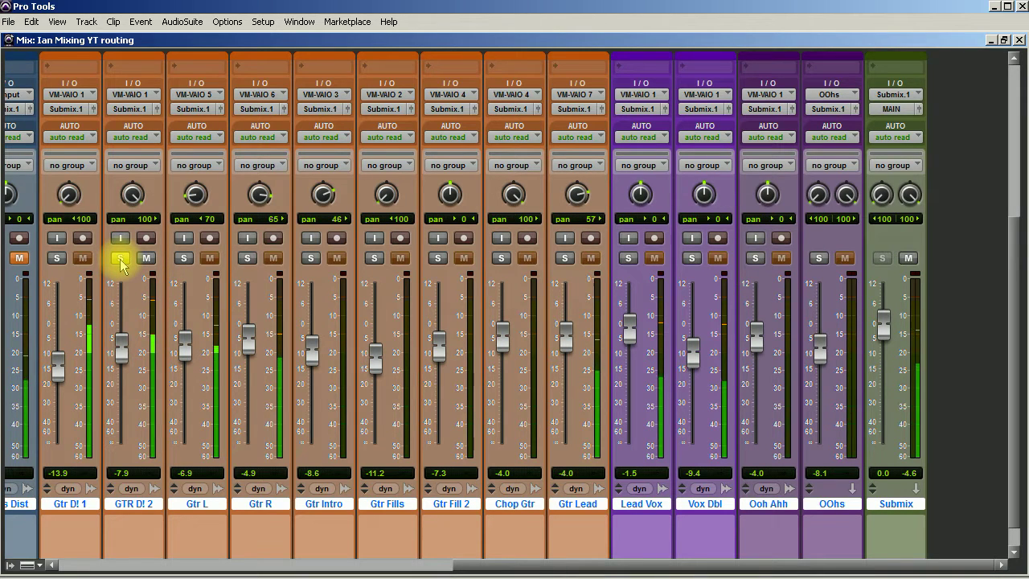
click(120, 258)
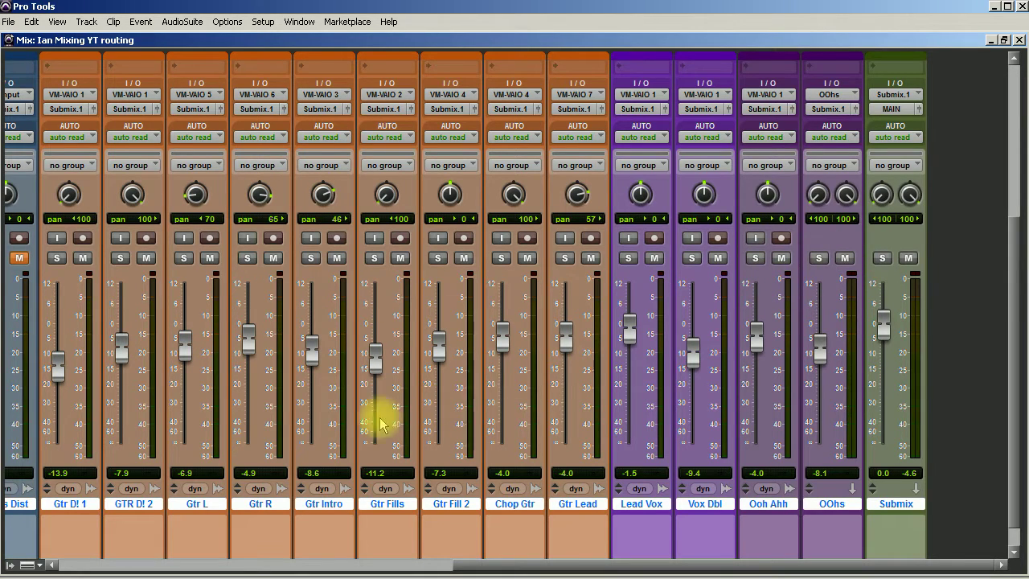
Step: Test soloing Gtr L during playback and put the Submix track in solo safe mode, leaving Gtr L unsoloed
click(184, 258)
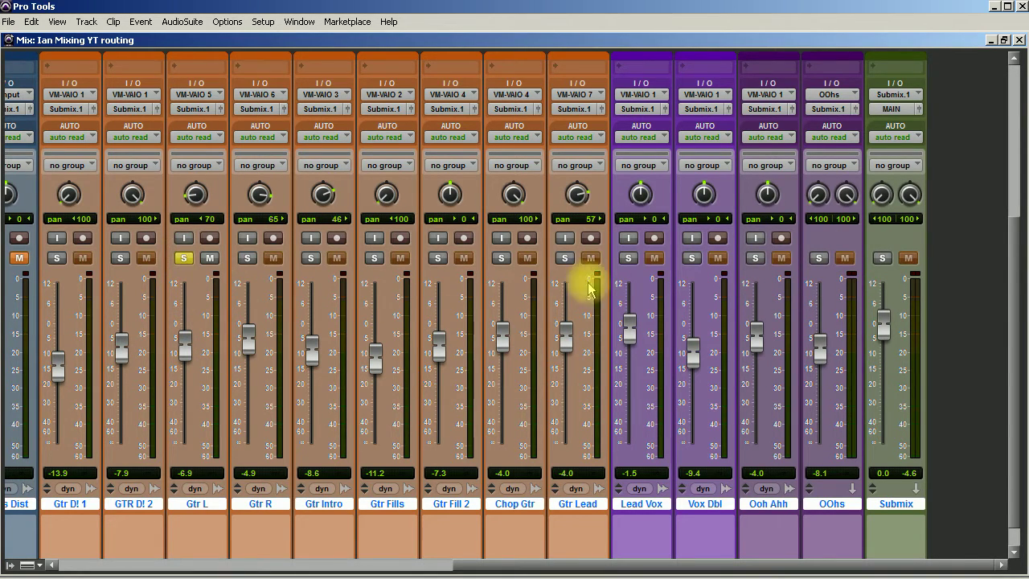
key(space)
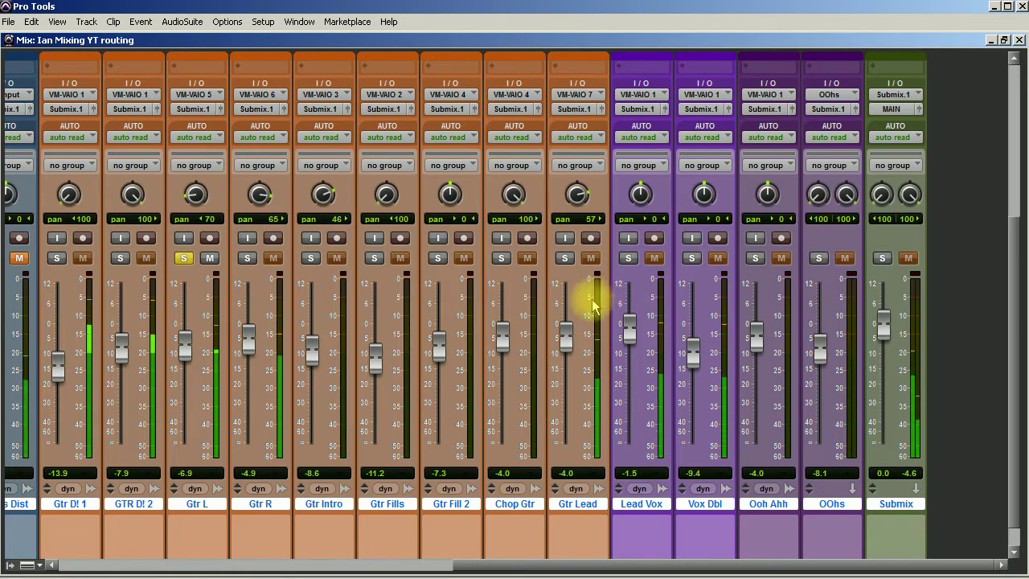
click(881, 258)
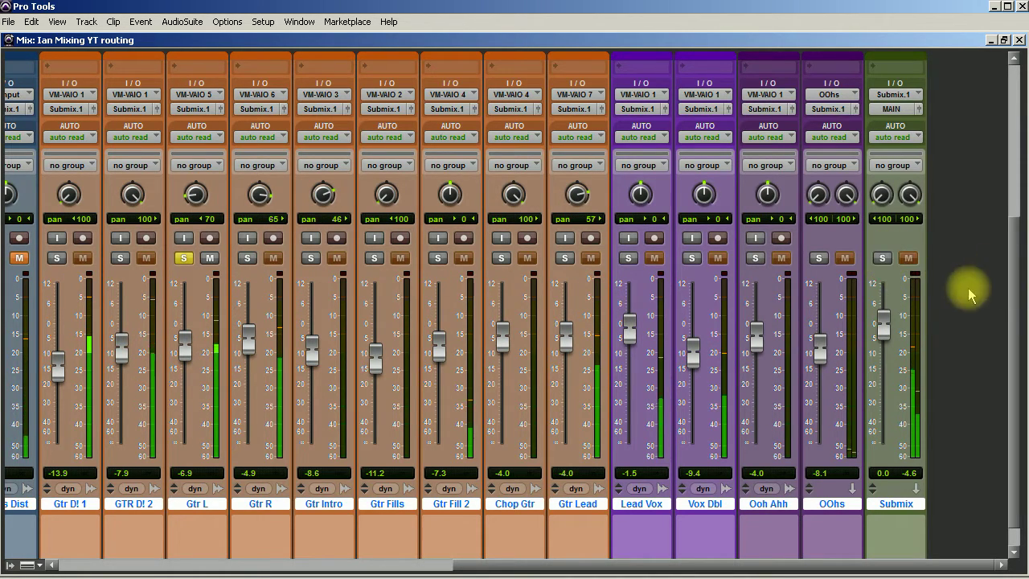
click(883, 258)
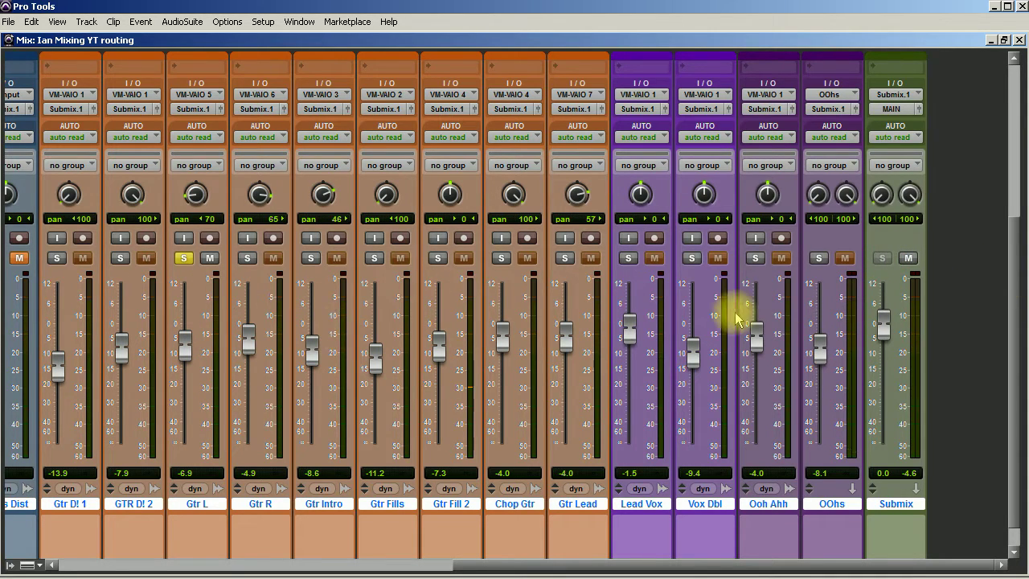
click(883, 258)
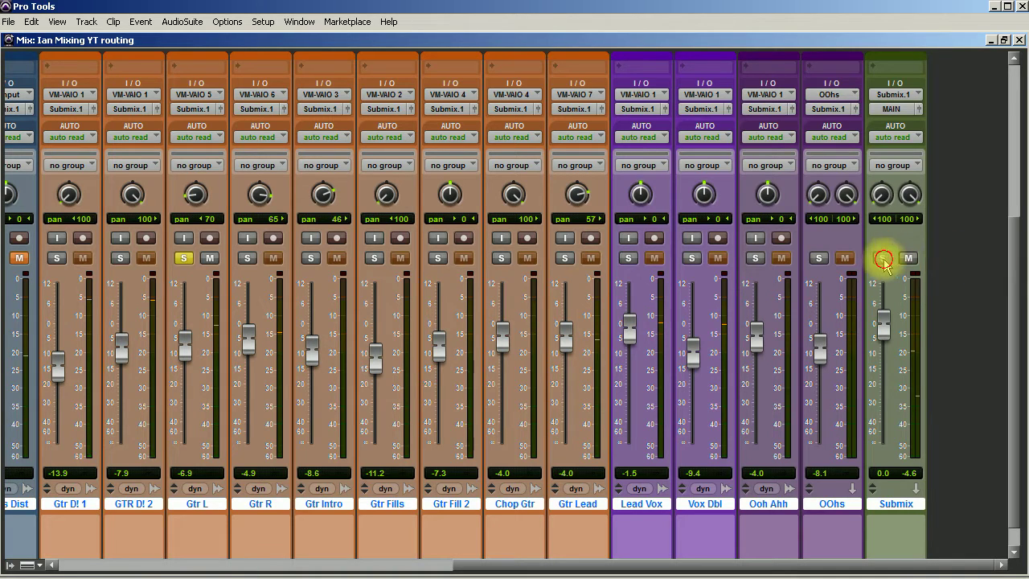
click(183, 257)
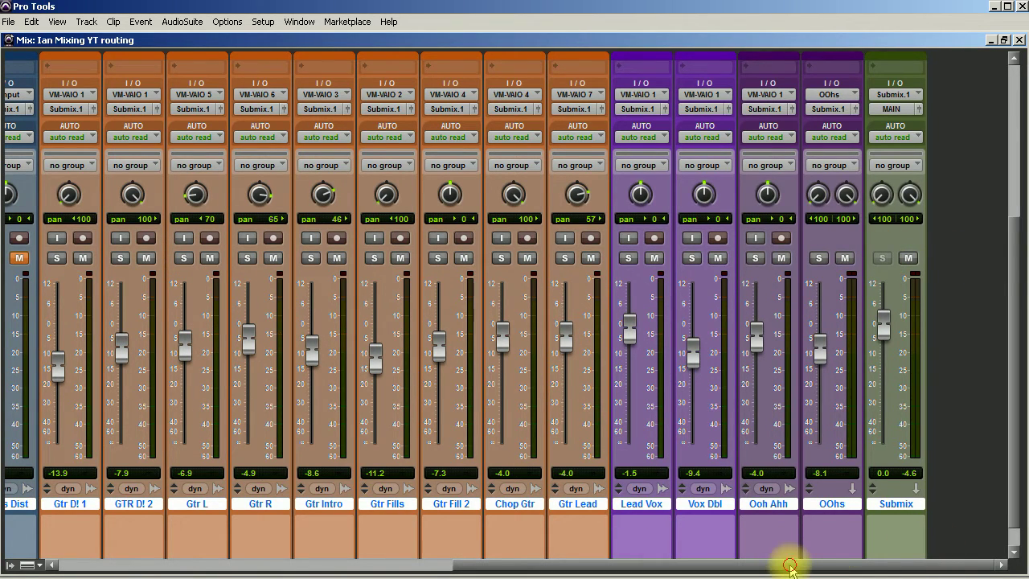
Step: Route the outputs of the tracks from Kick through Room to a new stereo Aux Input track named Drums
scroll(772, 567, left, 2)
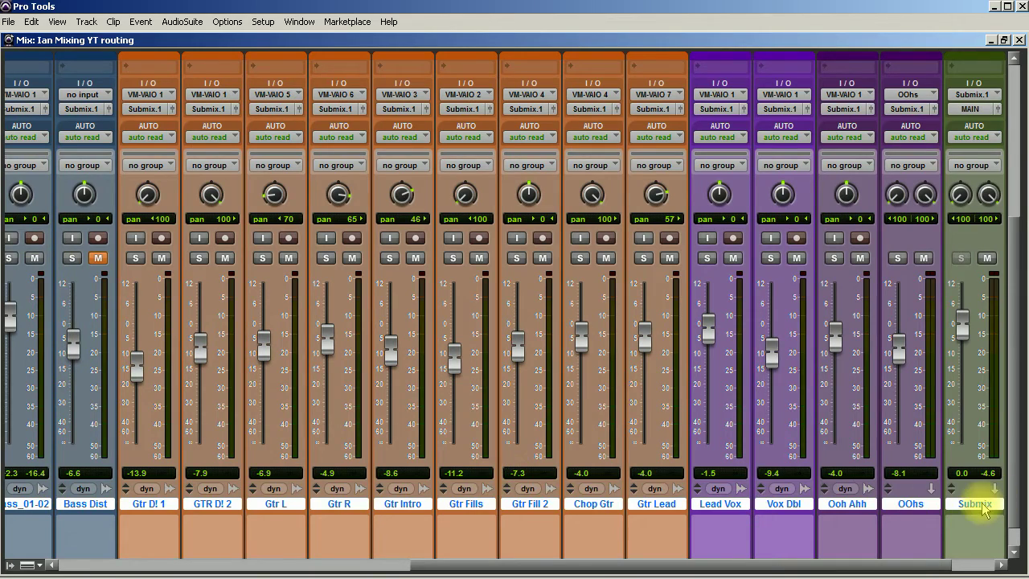
drag(704, 560, 271, 544)
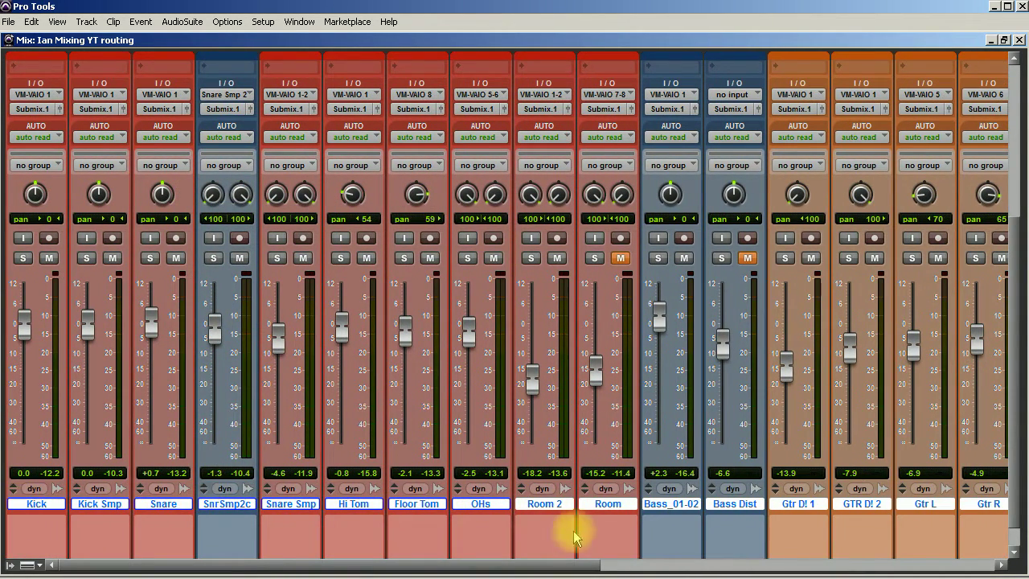
click(90, 504)
click(47, 504)
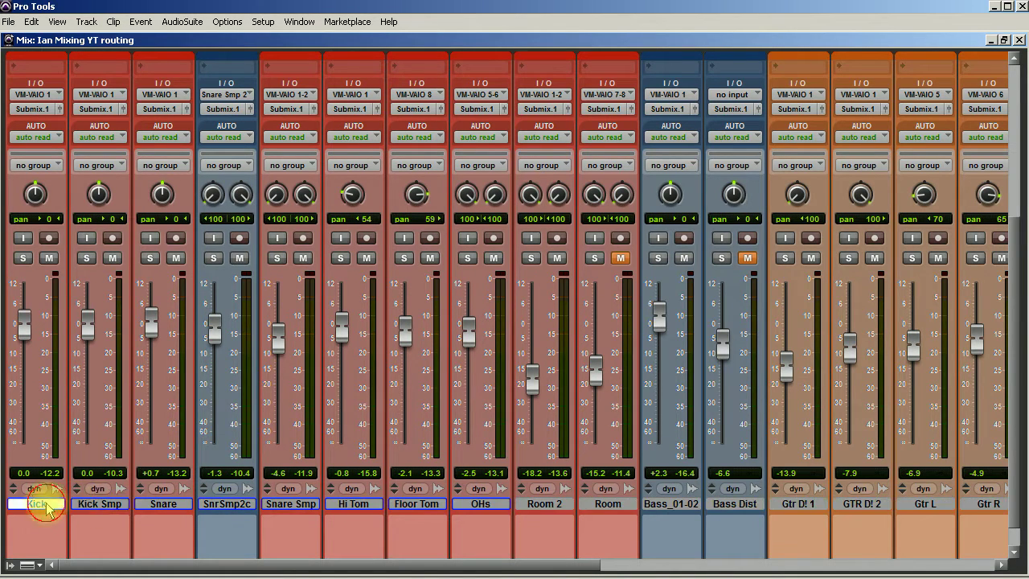
shift+click(608, 504)
scroll(649, 507, up, 5)
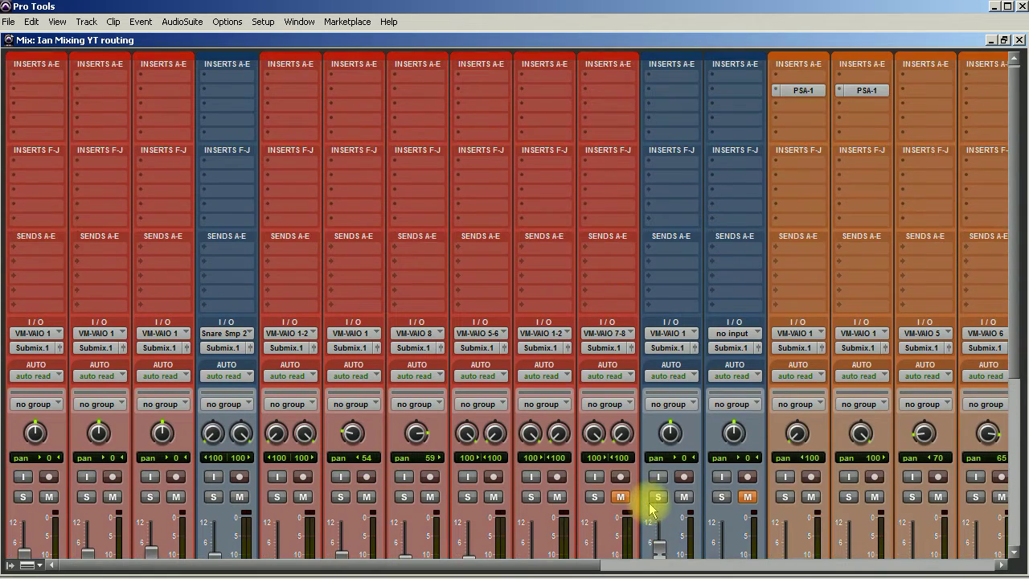
scroll(608, 391, up, 1)
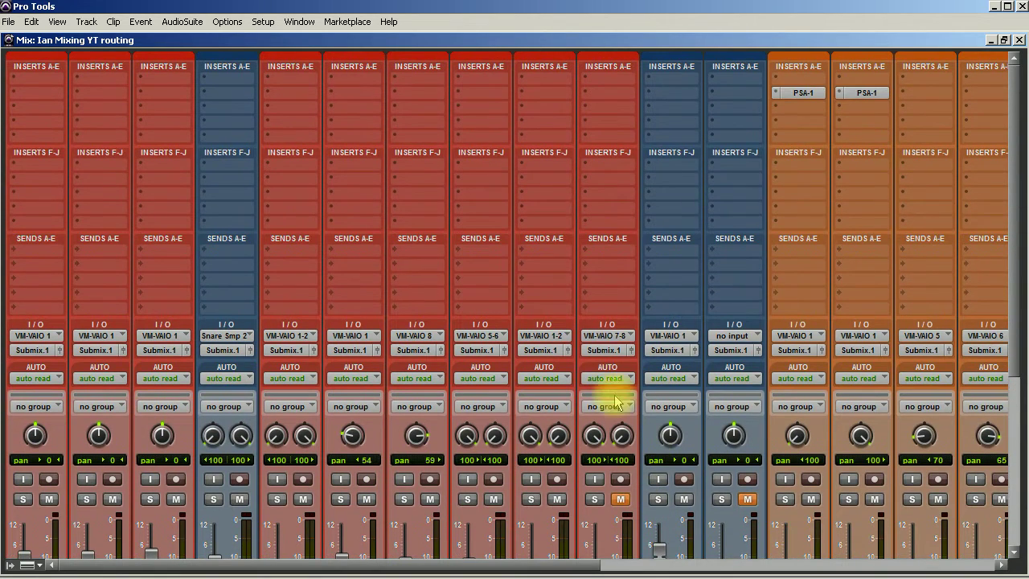
click(599, 354)
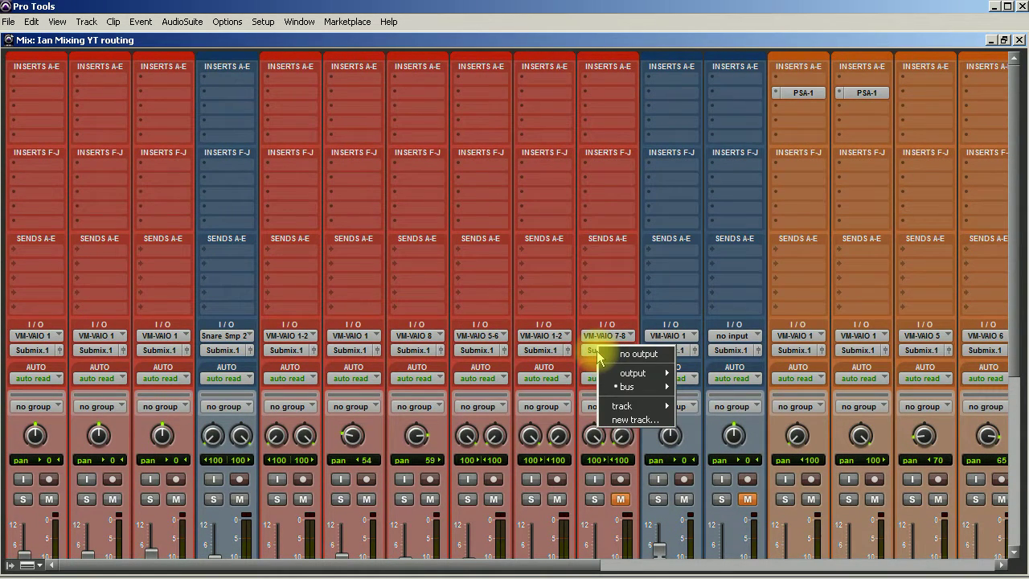
click(647, 419)
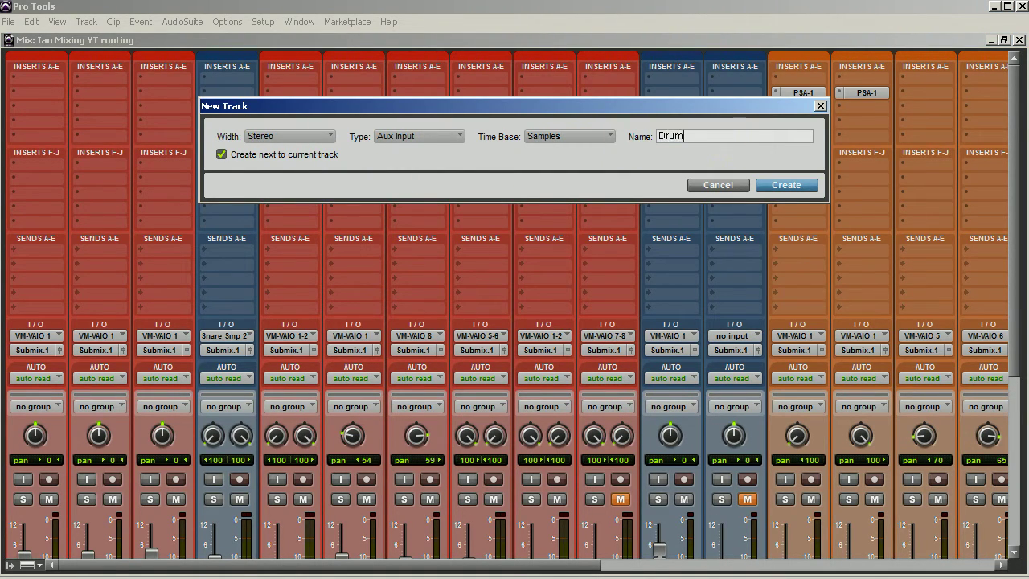
key(Return)
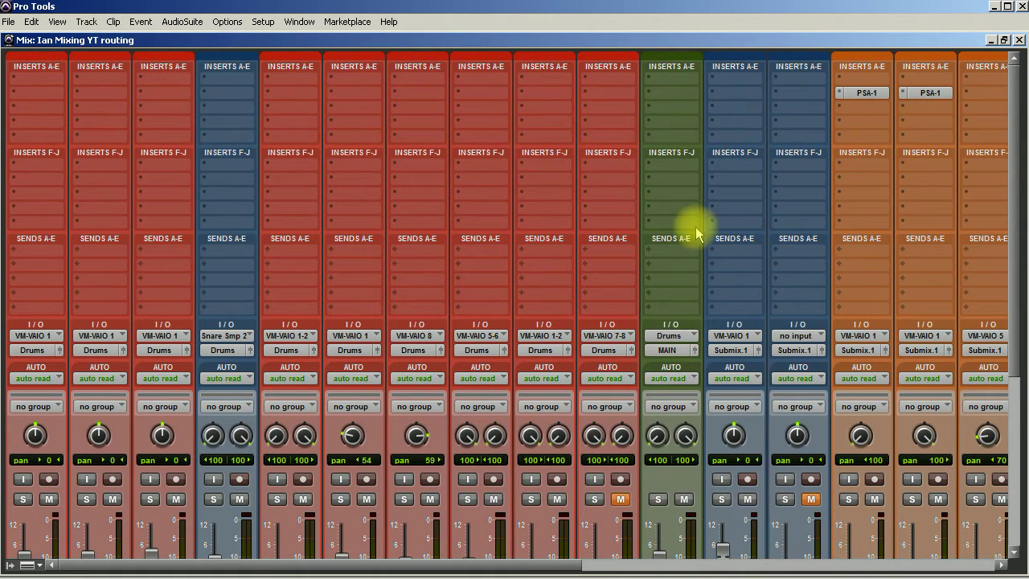
Step: Route the output of the Drums aux track to the Submix.1 bus instead of MAIN
scroll(689, 233, down, 3)
scroll(655, 285, down, 1)
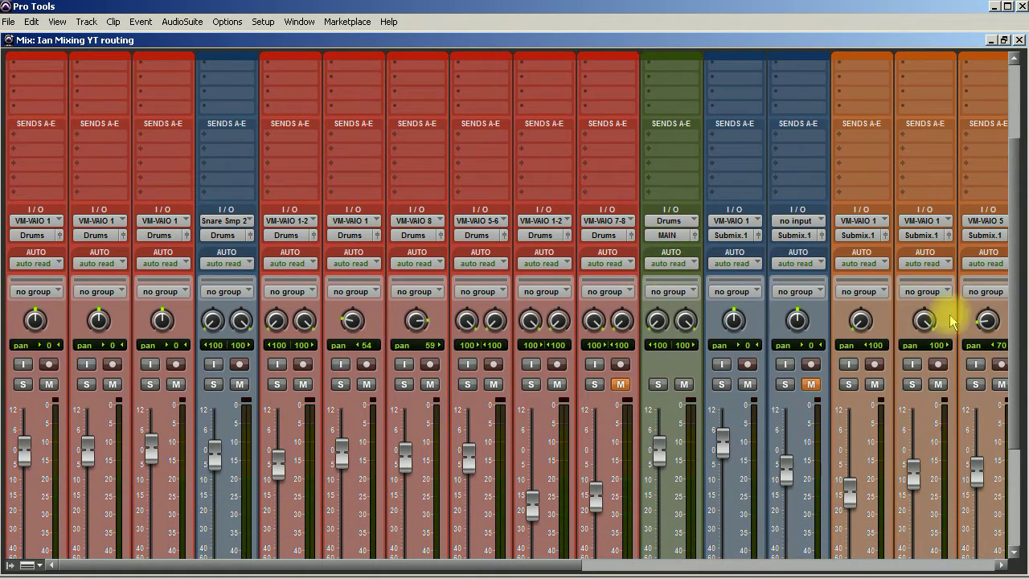
click(666, 237)
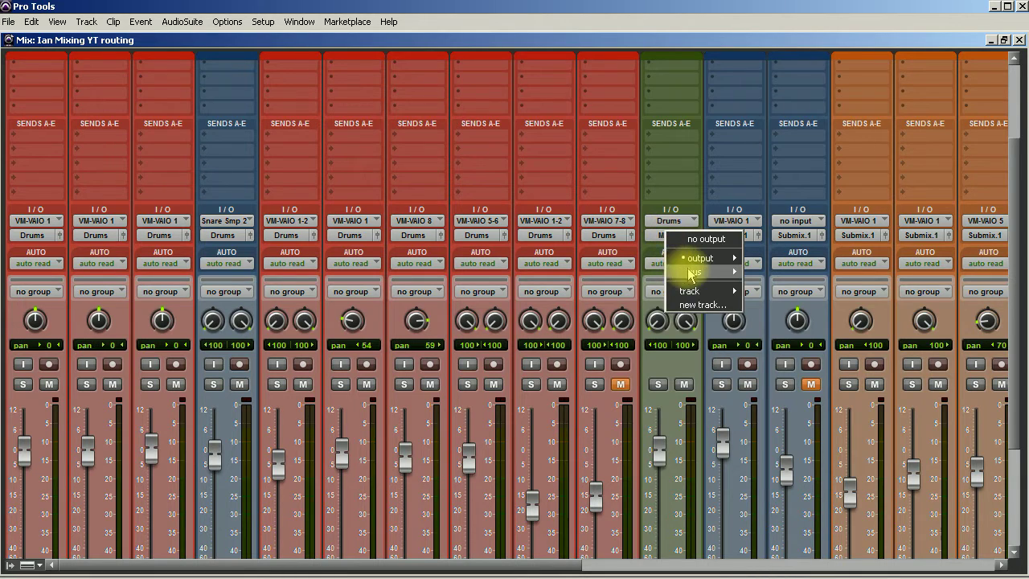
mouse_move(693, 272)
mouse_move(808, 271)
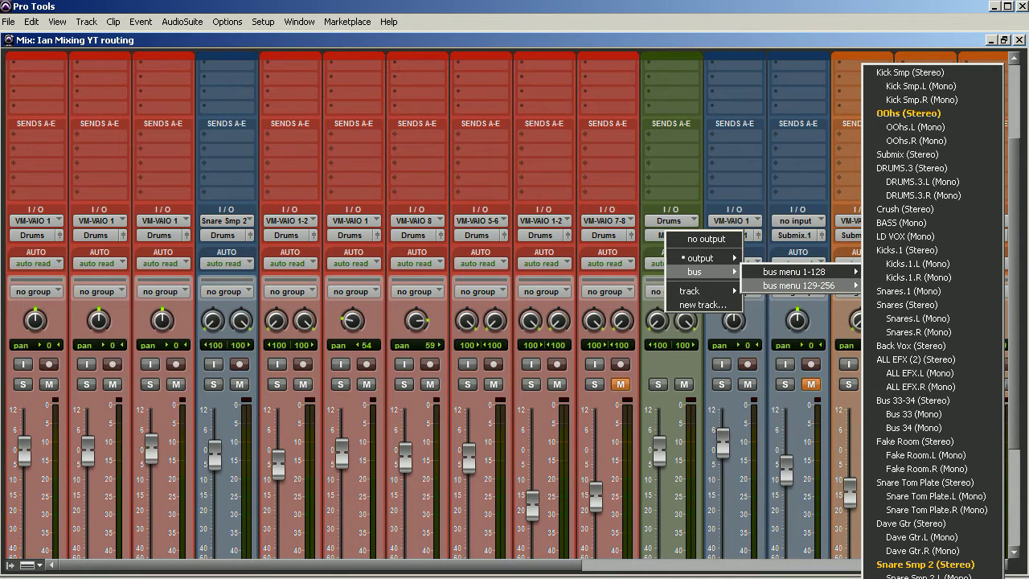
click(906, 154)
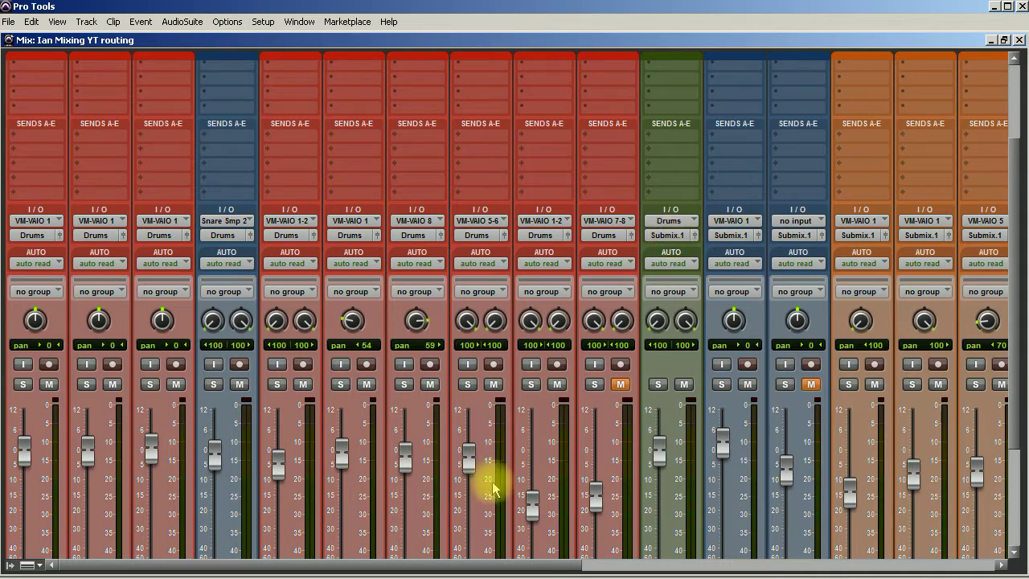
Step: Check the routing of the remaining tracks through Submix and put the Drums aux track in solo safe mode
drag(538, 571, 948, 552)
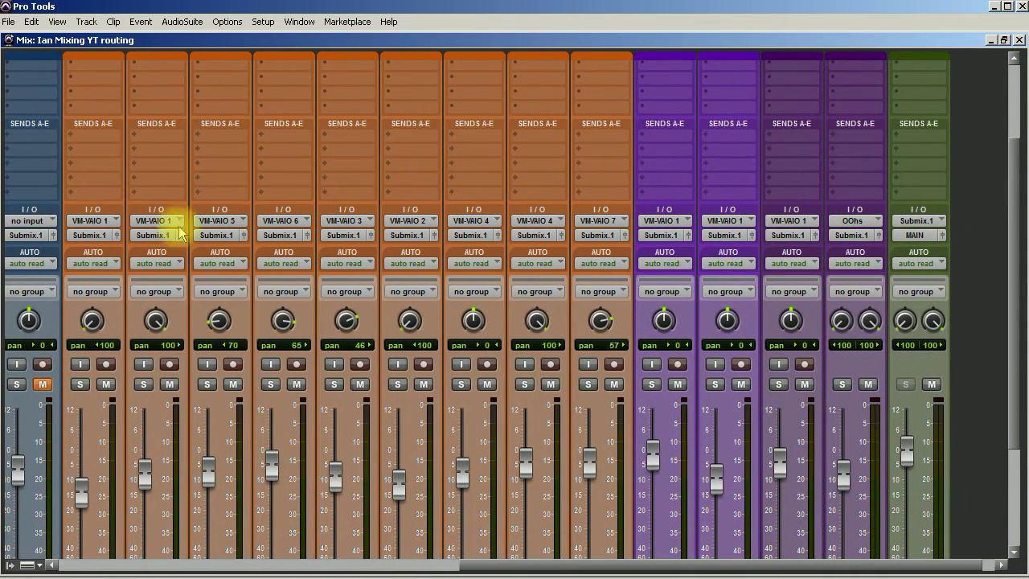
drag(595, 572, 192, 544)
scroll(486, 440, down, 1)
scroll(486, 440, down, 2)
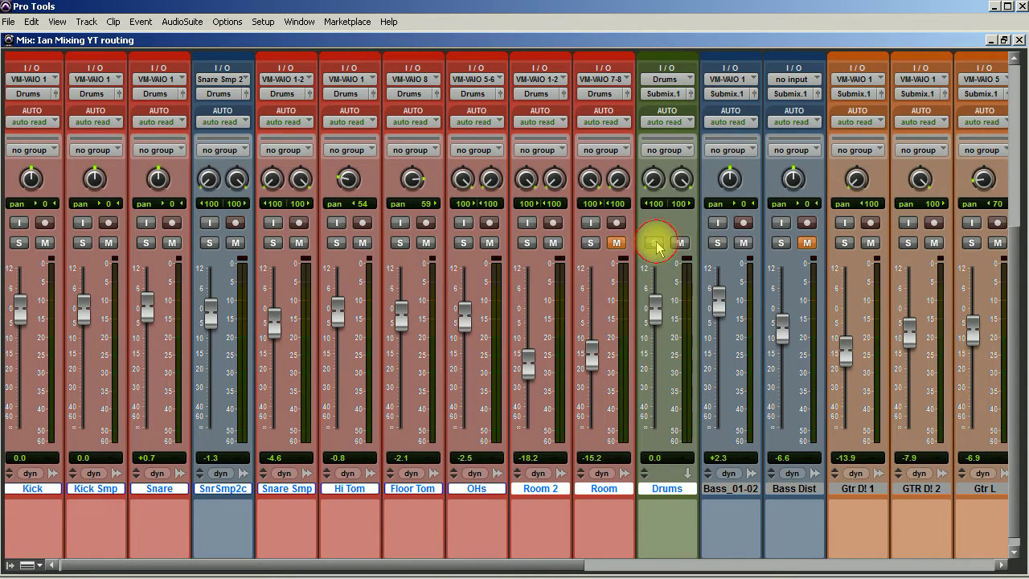
ctrl+click(653, 243)
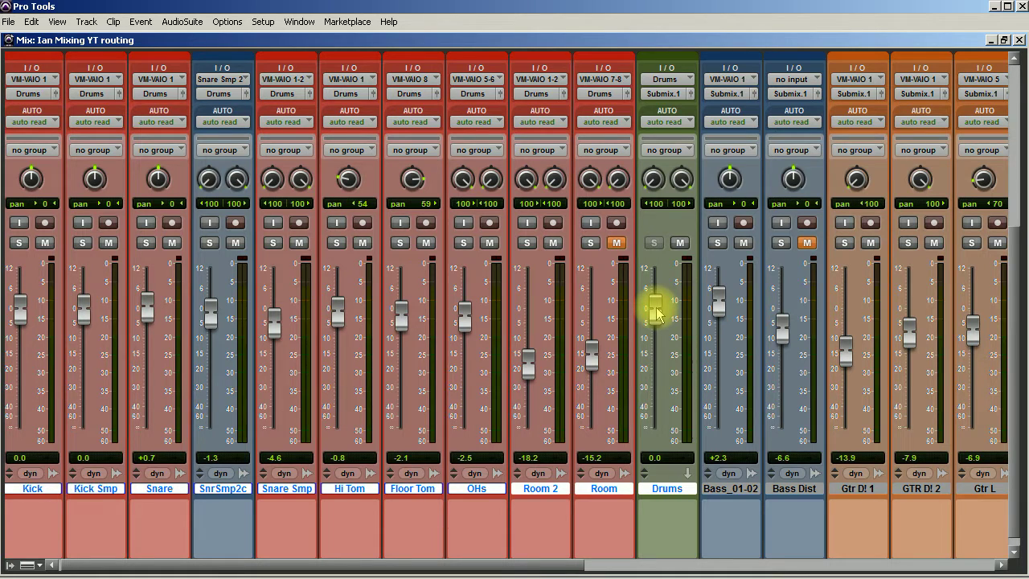
Step: Play the session, try the Drums fader and leave it at +1.1 dB, and mute and unmute Drums to test its control
key(space)
mouse_move(655, 306)
mouse_down()
mouse_move(653, 433)
mouse_move(654, 308)
mouse_up()
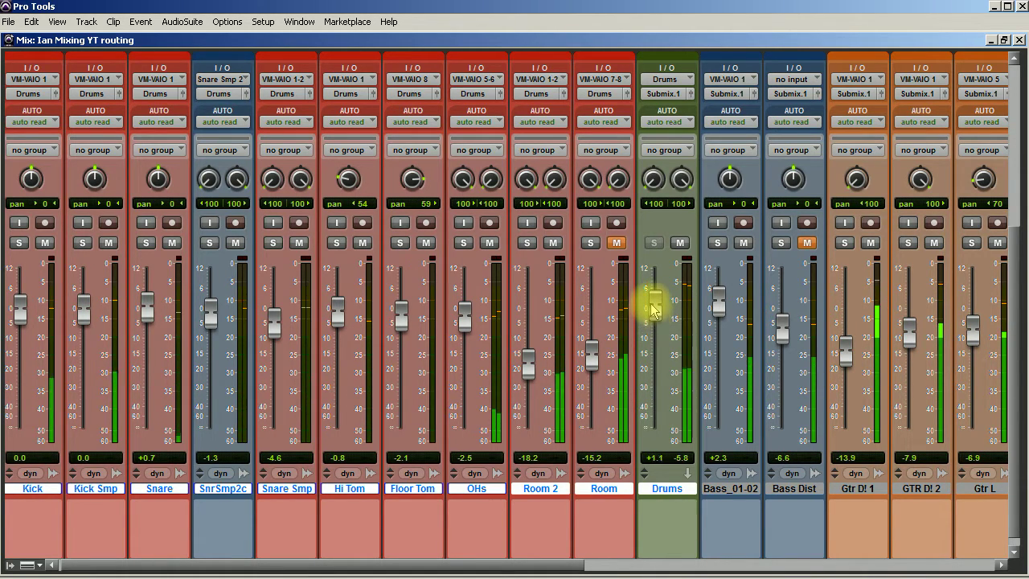
click(679, 243)
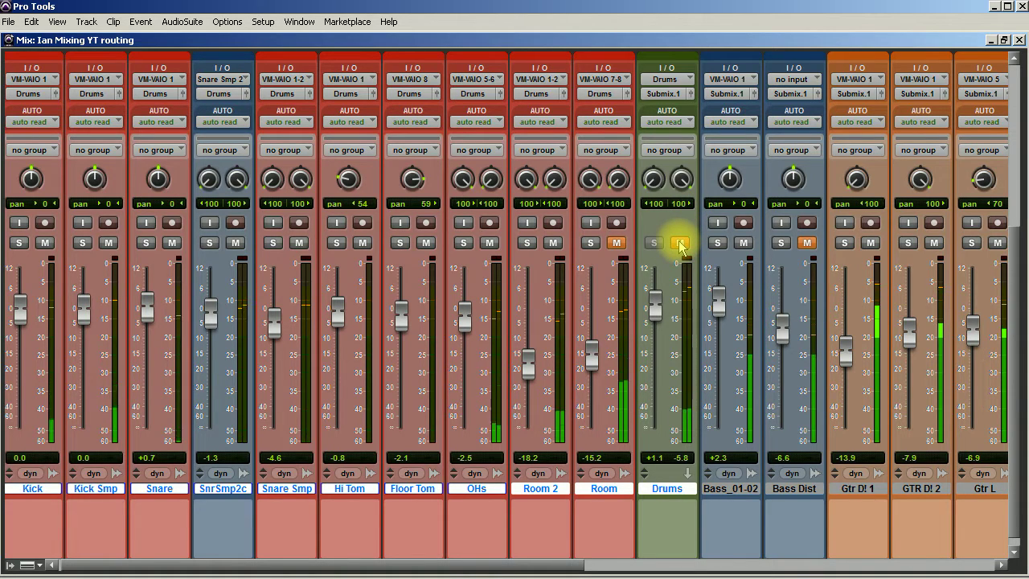
click(679, 243)
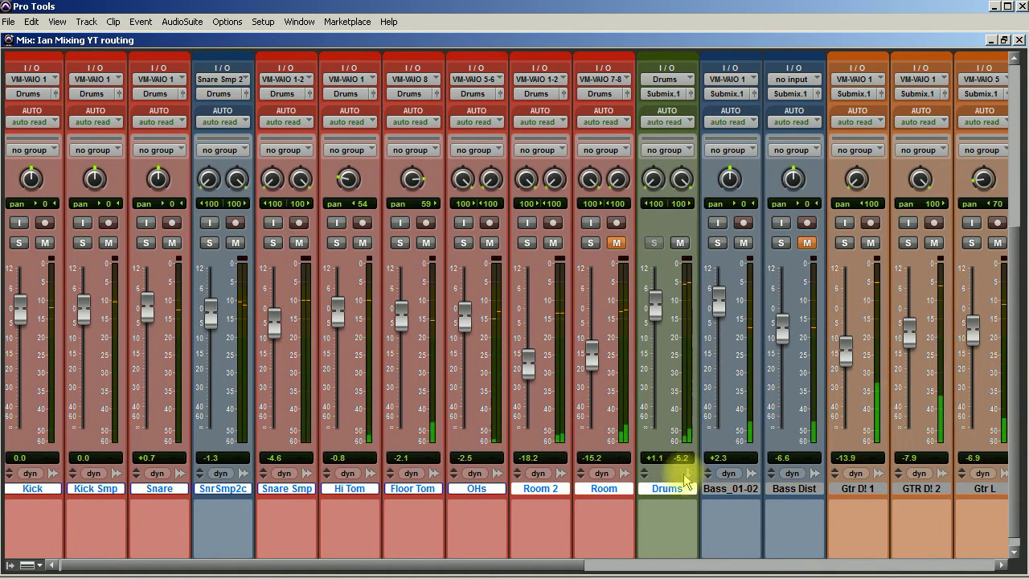